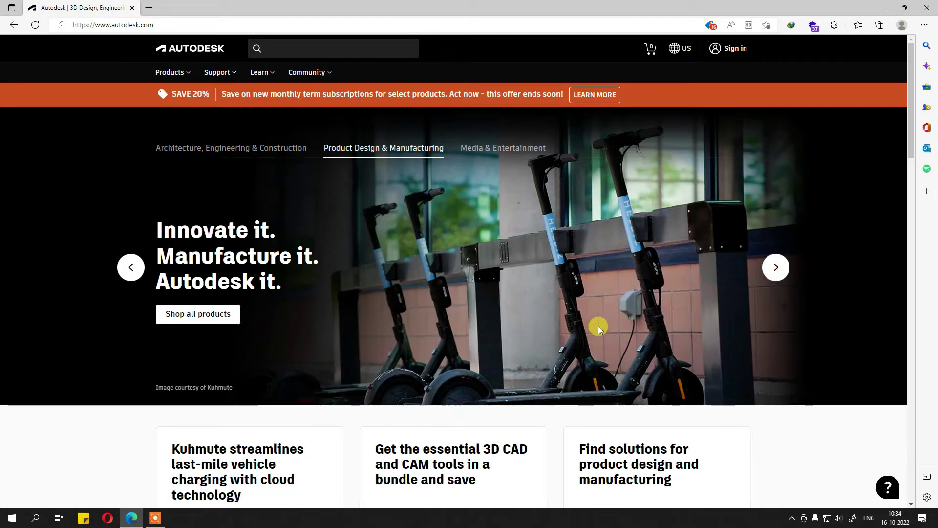
# Go to the Fusion 360 product page from the Products menu's Top products list
pyautogui.scroll(-7, 586, 312)
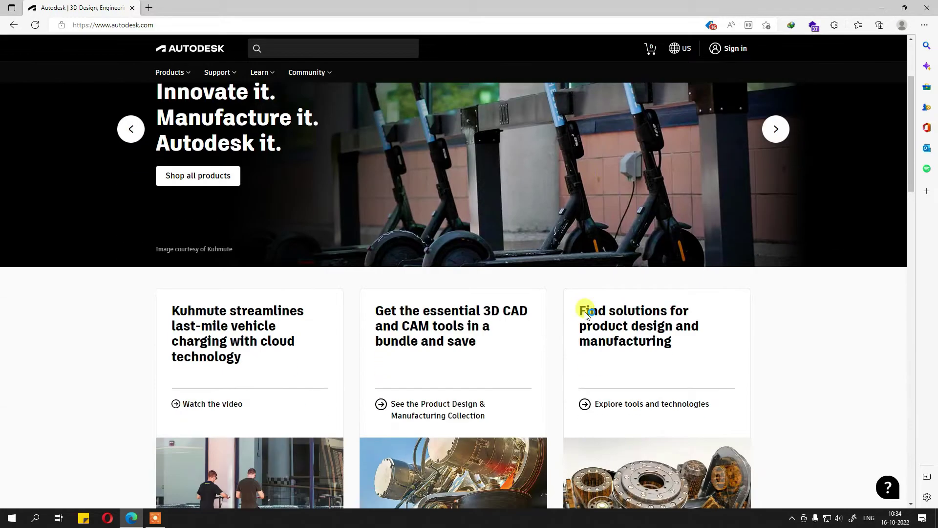
pyautogui.scroll(-6, 586, 315)
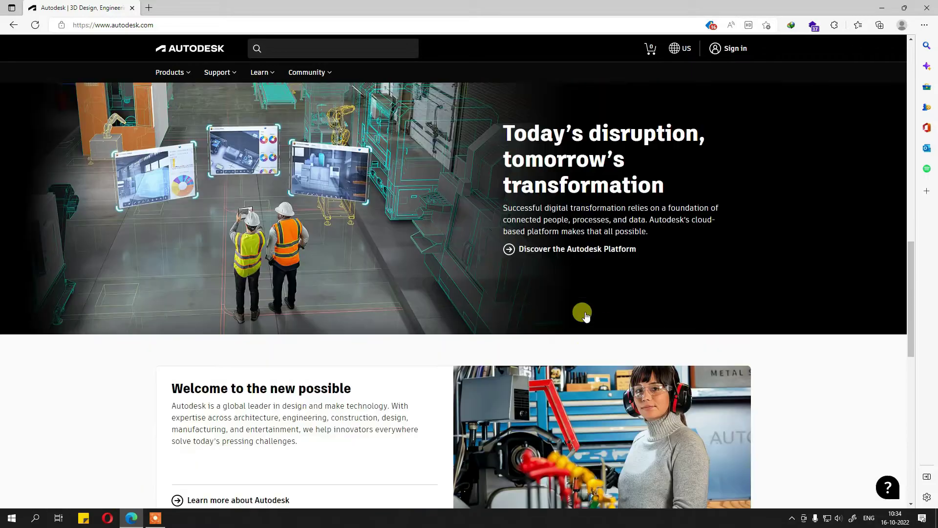
pyautogui.scroll(3, 586, 315)
pyautogui.scroll(10, 585, 312)
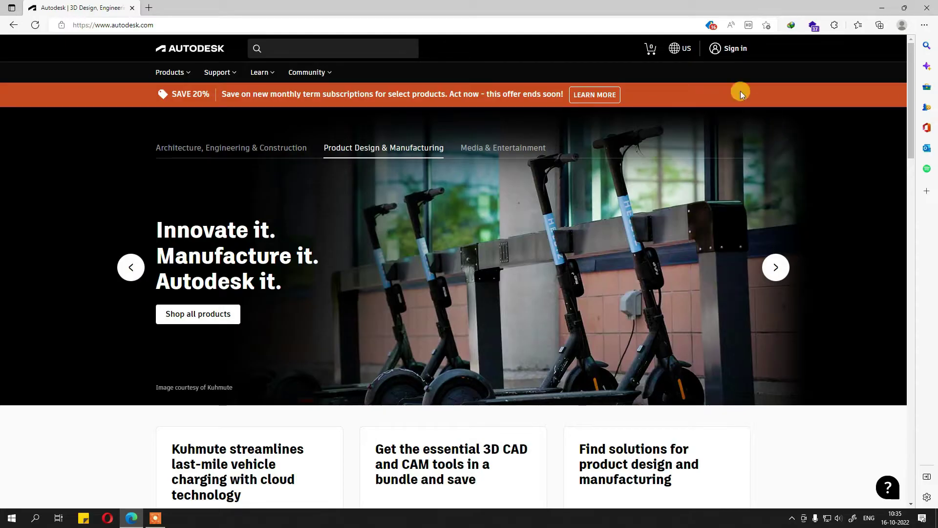
pyautogui.click(190, 71)
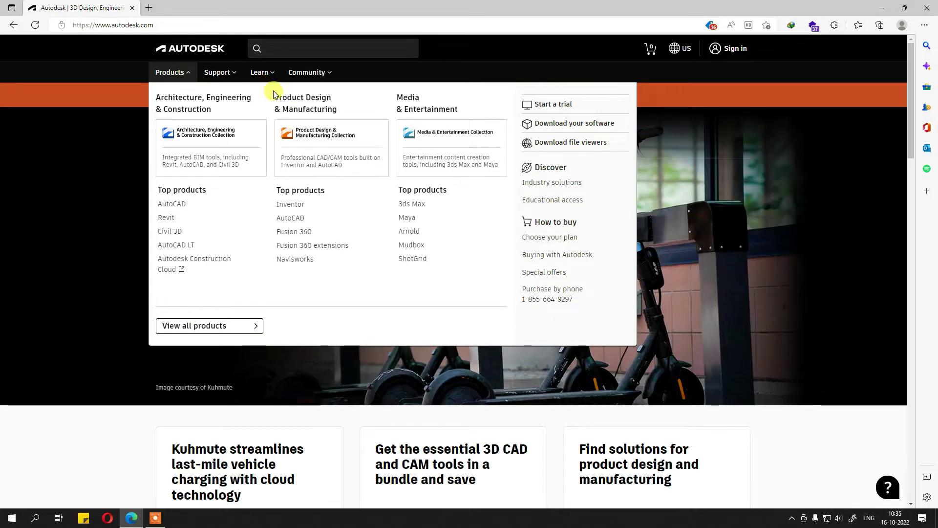
pyautogui.click(186, 74)
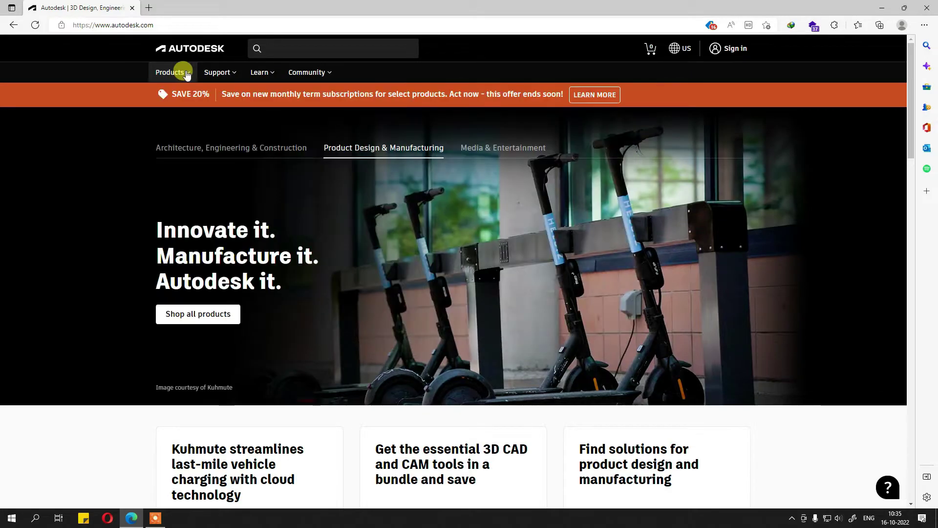
pyautogui.click(187, 73)
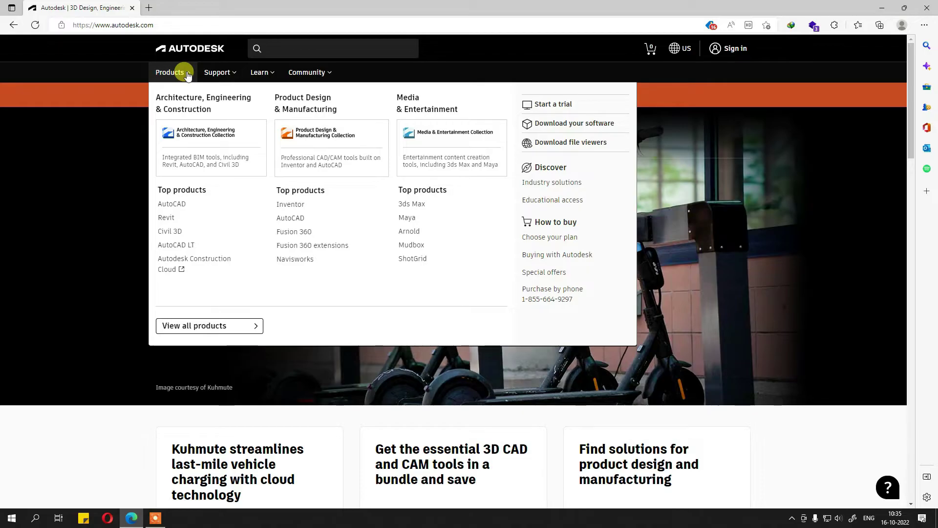
pyautogui.click(187, 72)
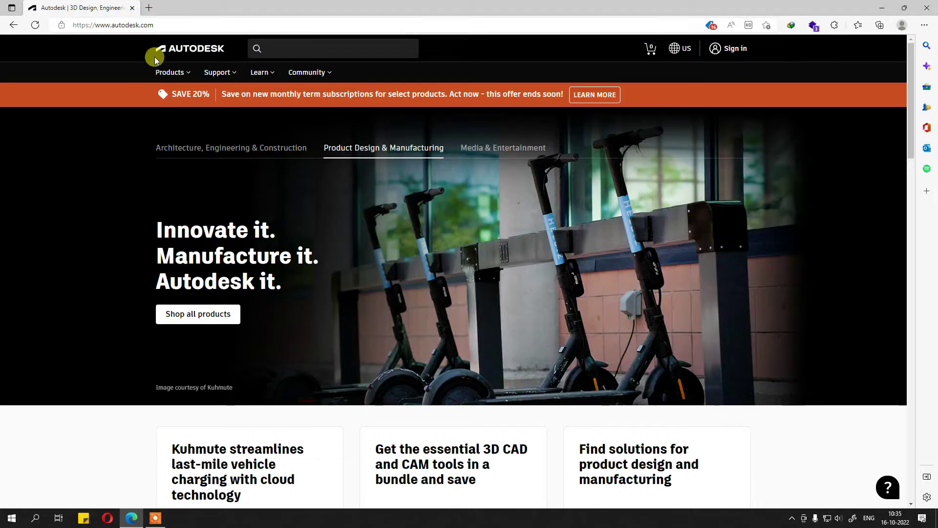
pyautogui.click(179, 74)
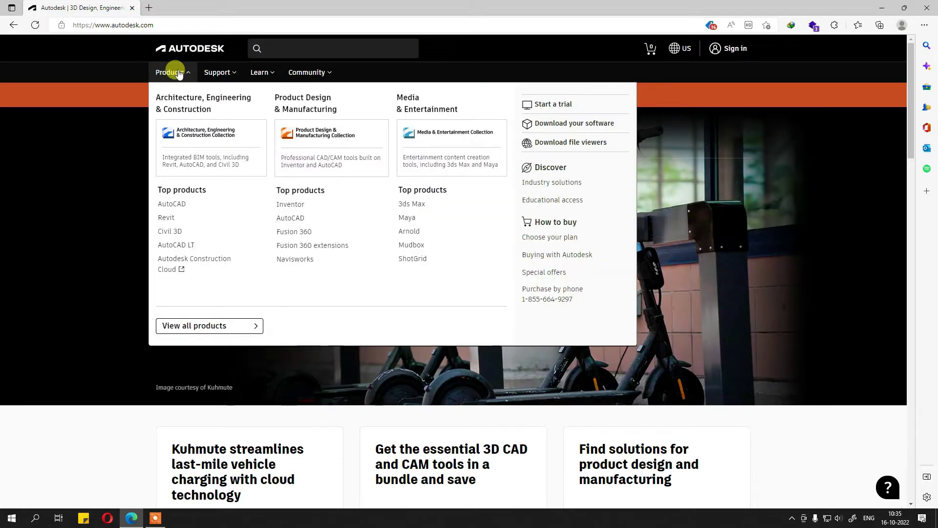
pyautogui.click(306, 232)
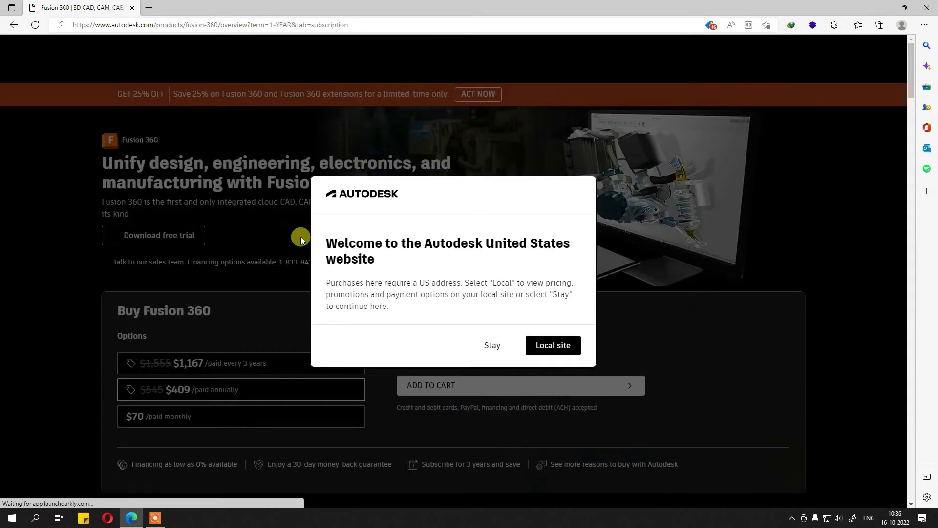
# Dismiss the regional welcome notice and review Fusion 360 pricing, selecting the $409 annual option
pyautogui.click(578, 194)
pyautogui.scroll(-5, 554, 269)
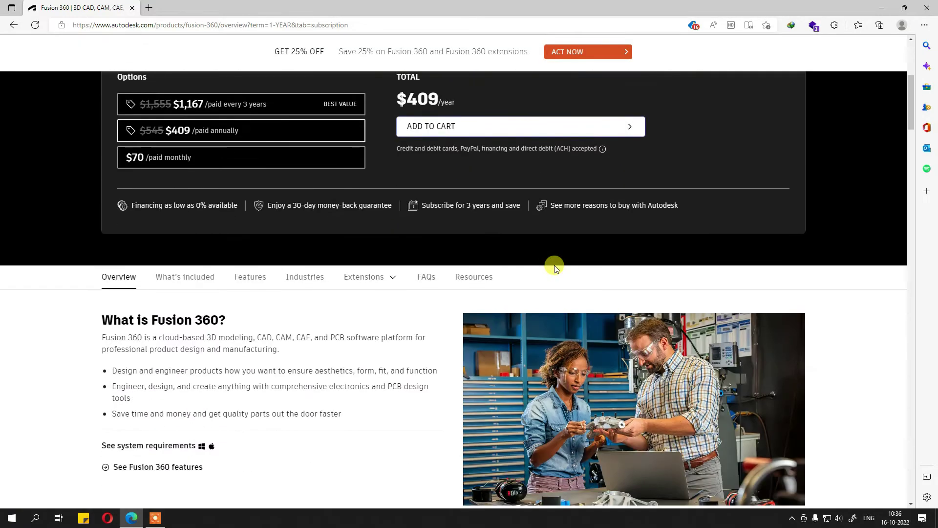
pyautogui.scroll(2, 554, 263)
pyautogui.click(201, 272)
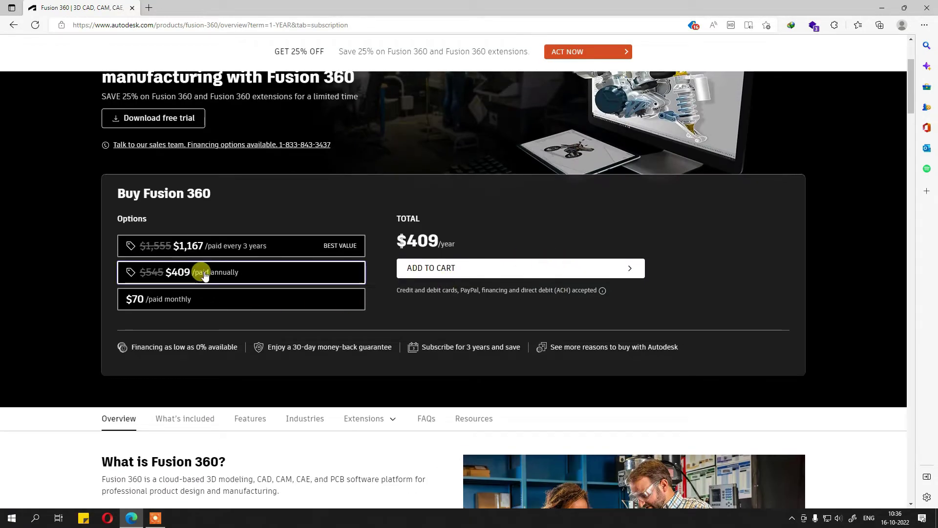
pyautogui.scroll(2, 203, 271)
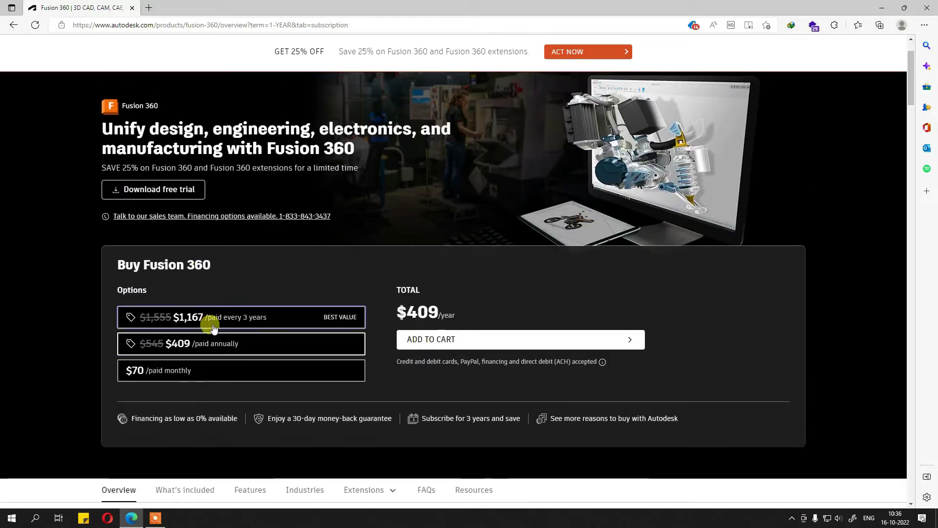
pyautogui.scroll(-11, 262, 311)
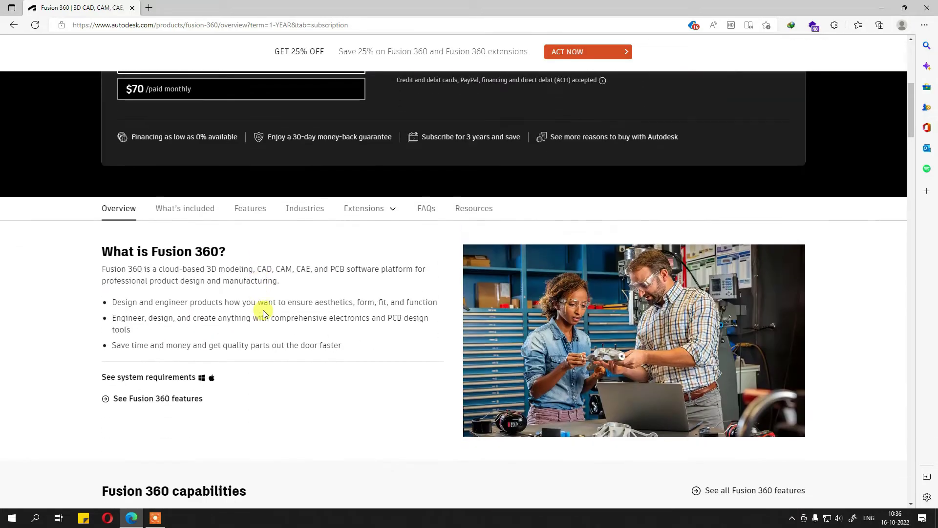
pyautogui.scroll(-5, 264, 305)
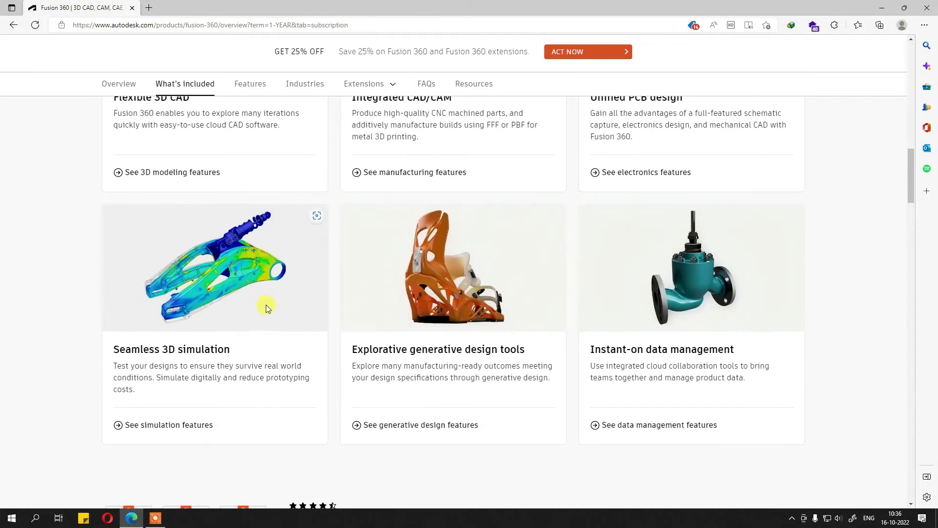
pyautogui.scroll(4, 269, 305)
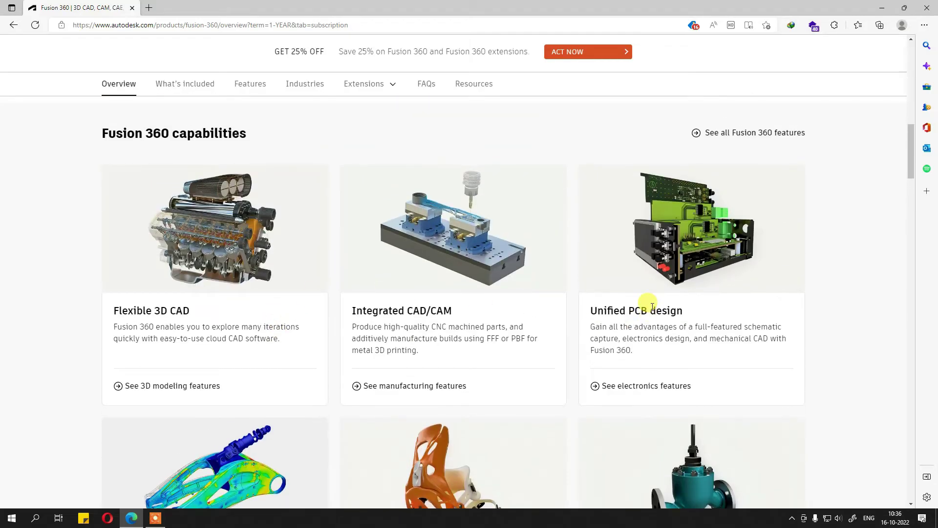
pyautogui.scroll(10, 652, 307)
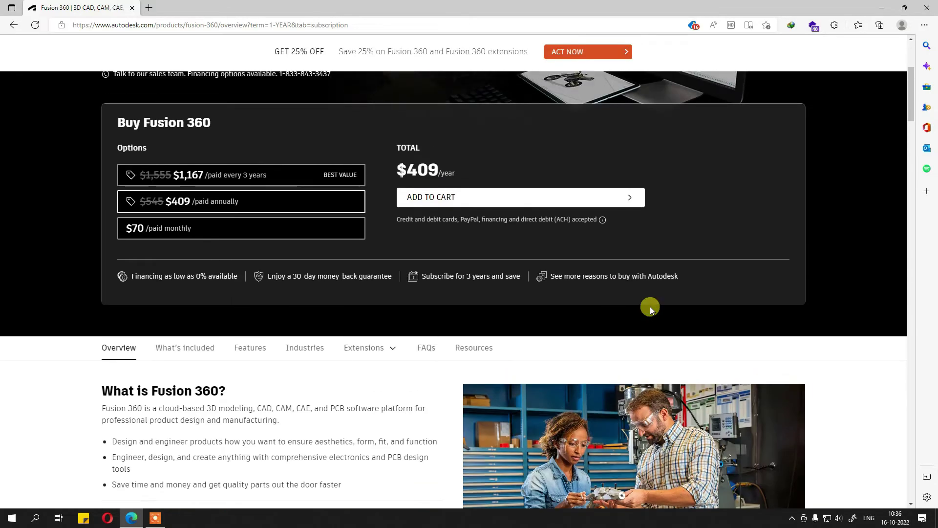
pyautogui.scroll(4, 650, 306)
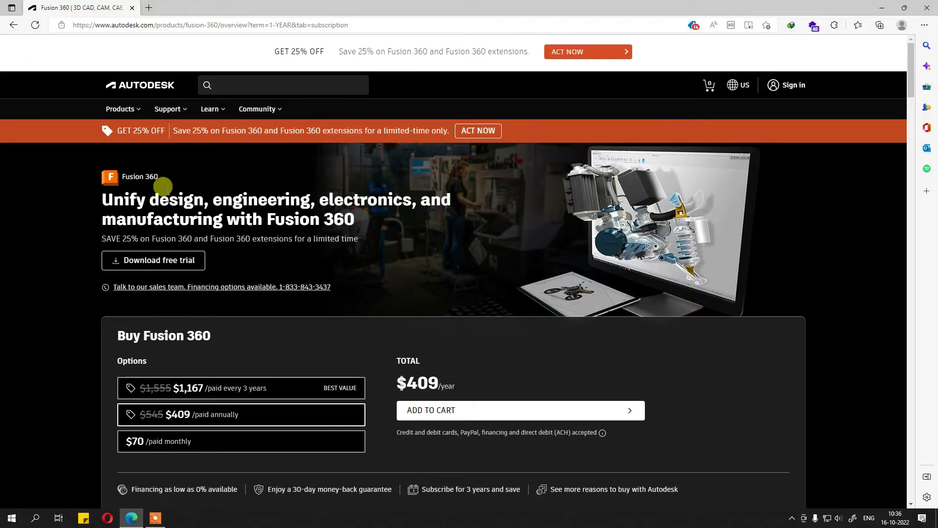
# Bring up the Autodesk site search box in the page header
pyautogui.tripleClick(129, 106)
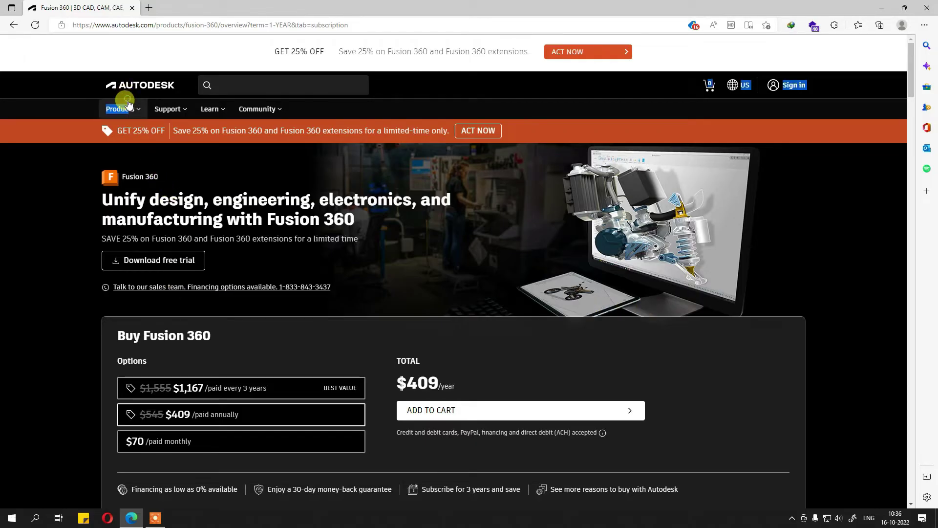
pyautogui.click(129, 107)
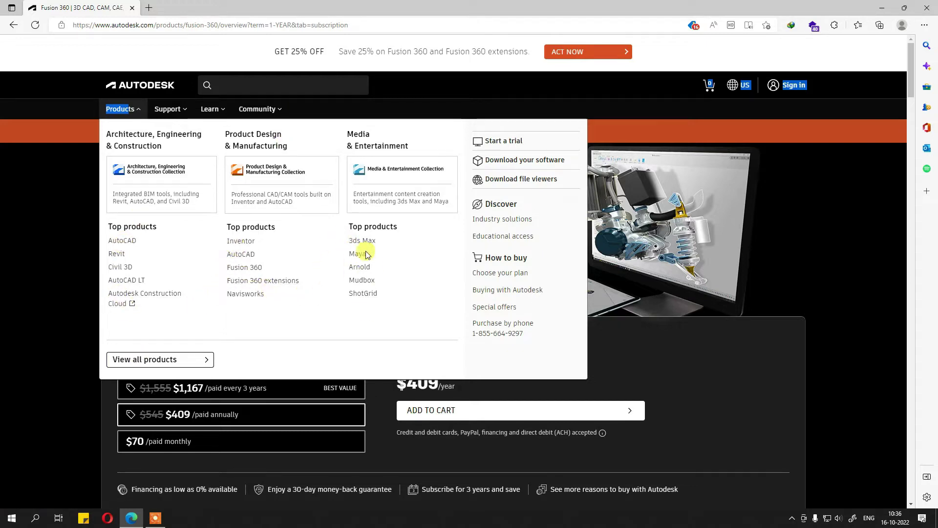
pyautogui.click(312, 83)
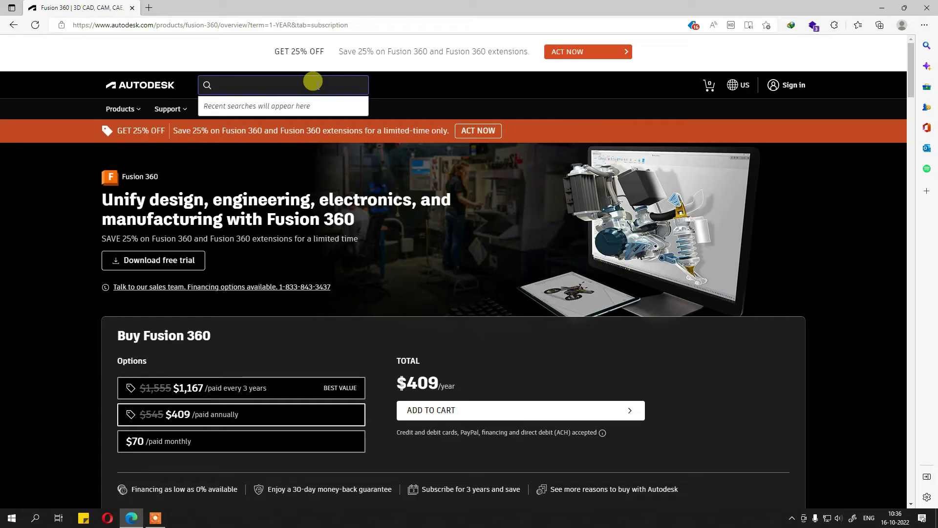
# Search the site for 'eagle' and open the EAGLE product page from the results
pyautogui.write('eagle')
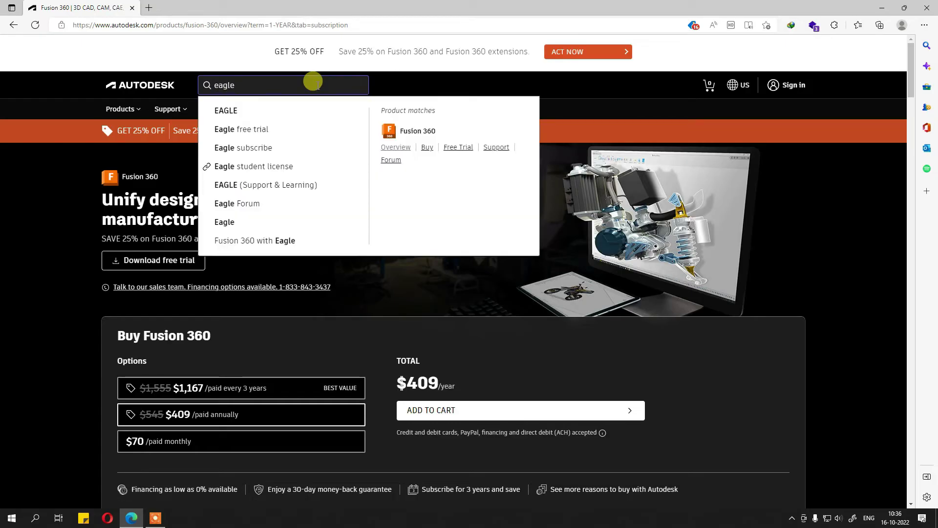
pyautogui.click(243, 111)
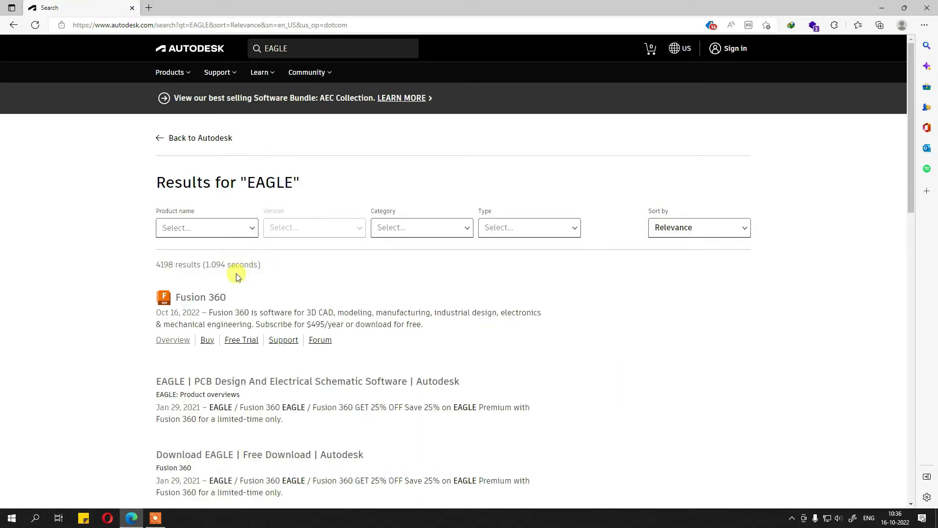
pyautogui.click(254, 382)
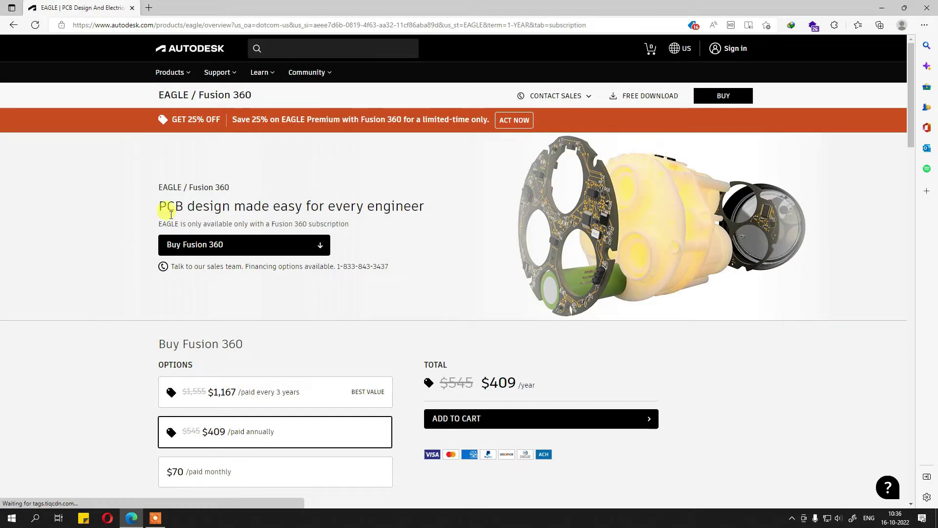
# Close the survey invitation and scroll down the EAGLE overview page
pyautogui.doubleClick(159, 222)
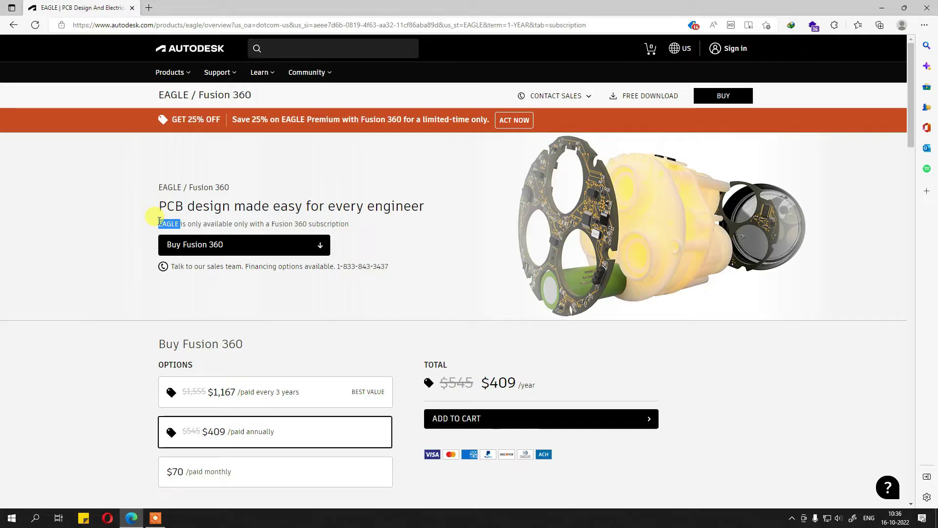
pyautogui.tripleClick(221, 220)
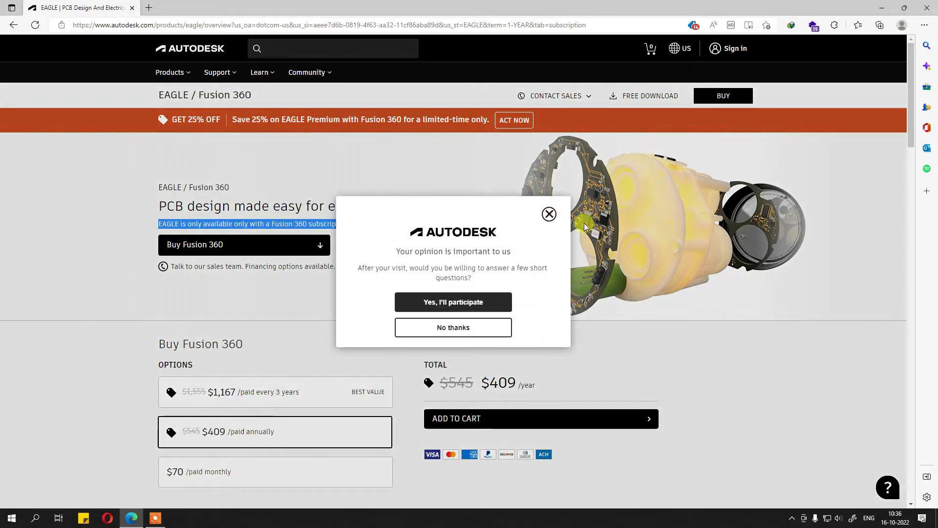
pyautogui.click(549, 214)
pyautogui.scroll(-6, 332, 236)
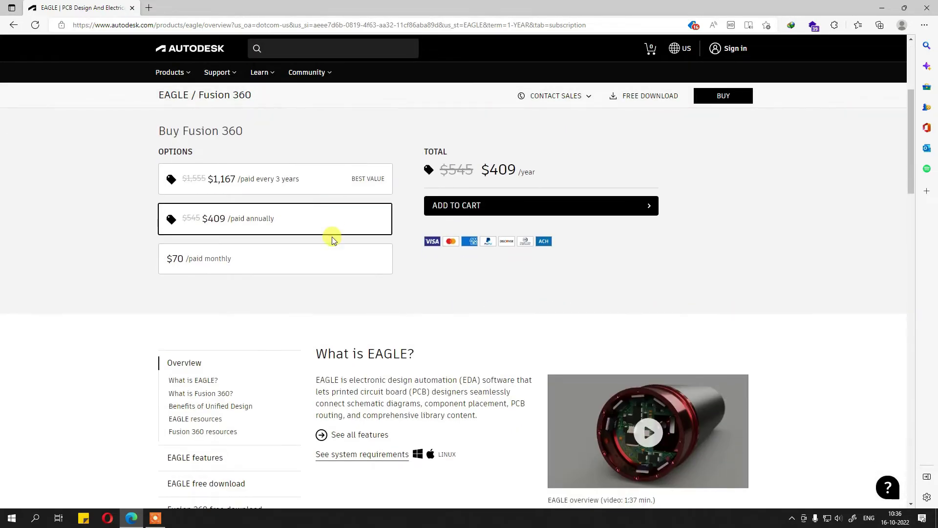
pyautogui.scroll(-3, 332, 237)
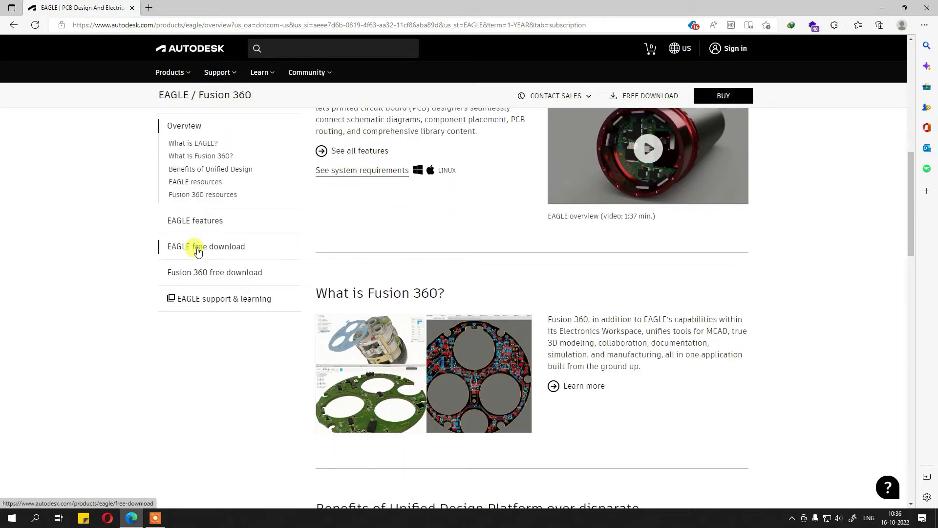
# Download Autodesk_EAGLE_9.6.2_English_Win_64bit.exe from the EAGLE free download page and run it
pyautogui.click(198, 246)
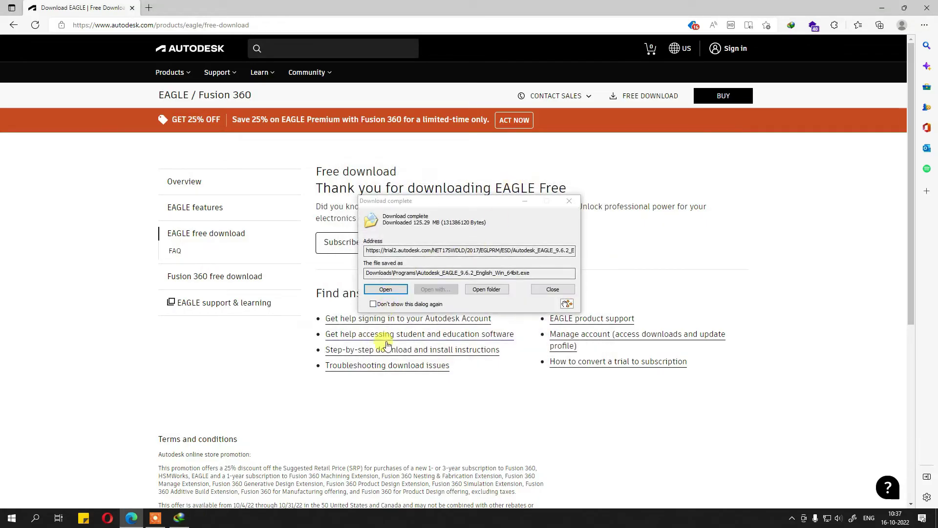
pyautogui.moveTo(458, 201); pyautogui.dragTo(181, 177)
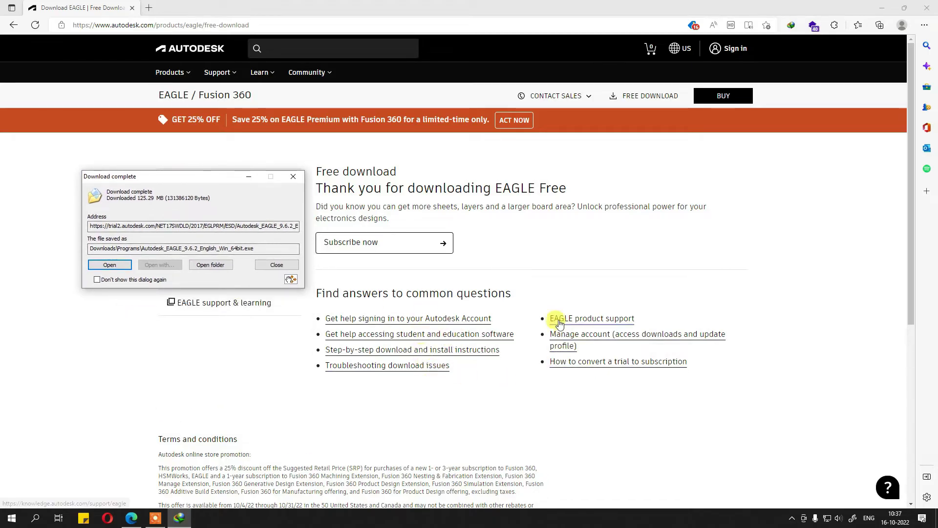
pyautogui.click(111, 265)
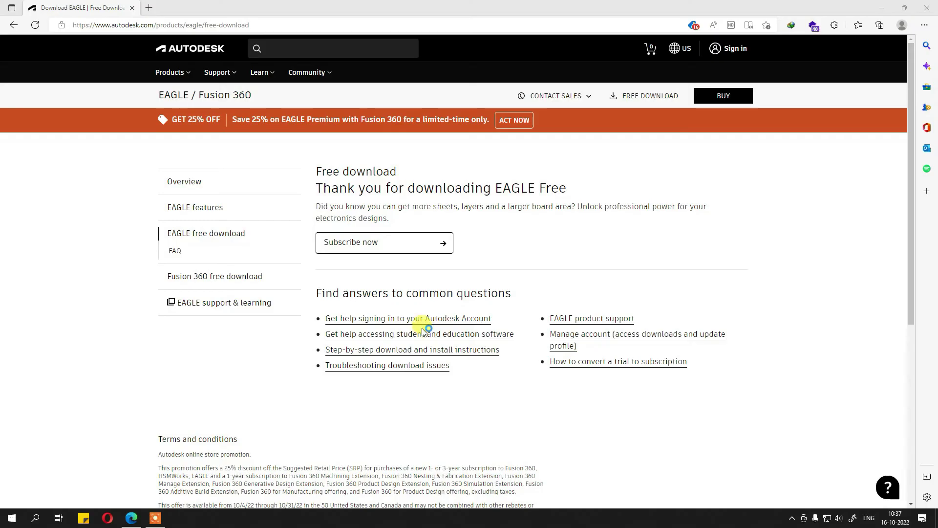
# Accept the licence, keep the default install folder, install EAGLE 9.6.2 and launch it
pyautogui.click(418, 308)
pyautogui.click(530, 338)
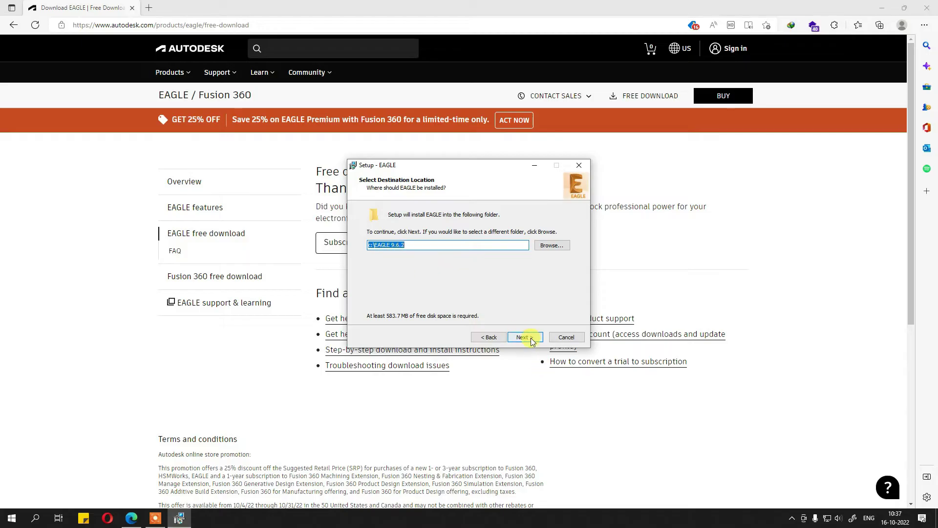
pyautogui.click(532, 341)
pyautogui.click(533, 341)
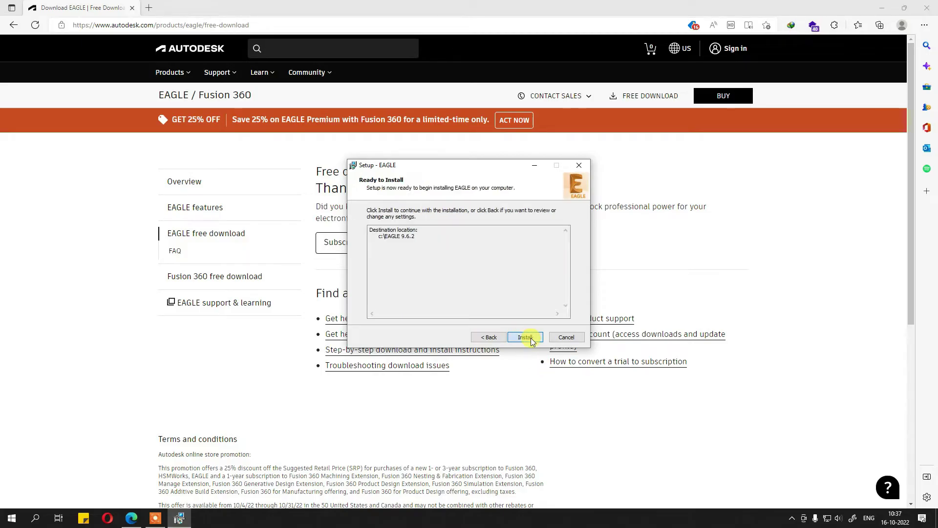
pyautogui.click(526, 337)
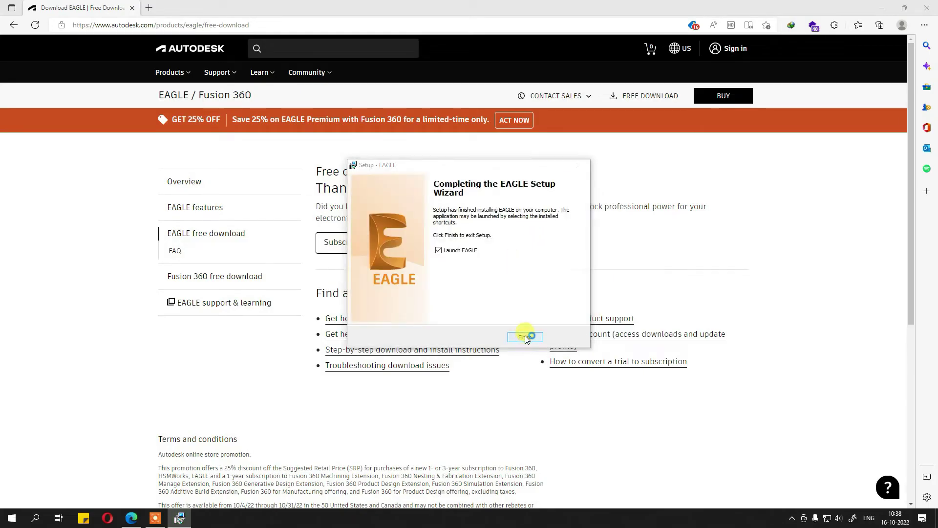
pyautogui.click(525, 337)
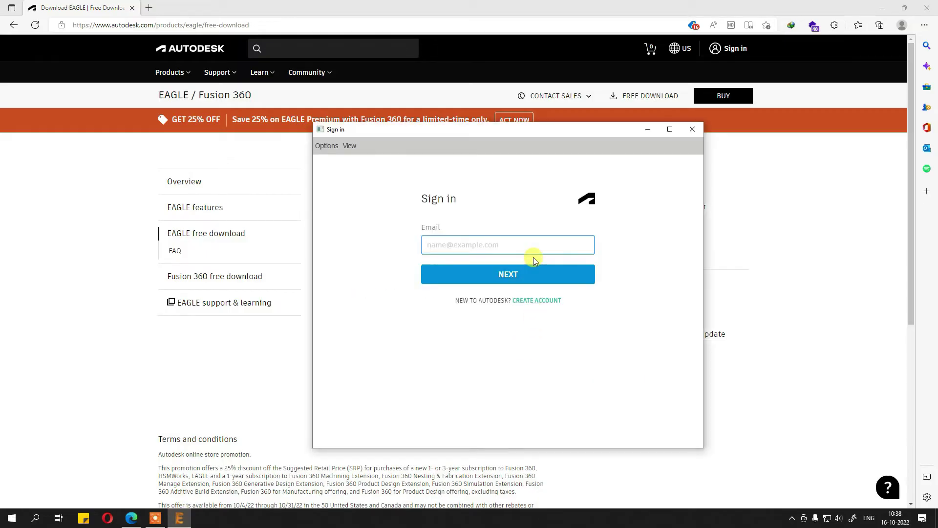
# Sign in with the account e-mail, the account password and the emailed 6-digit security code
pyautogui.click(518, 245)
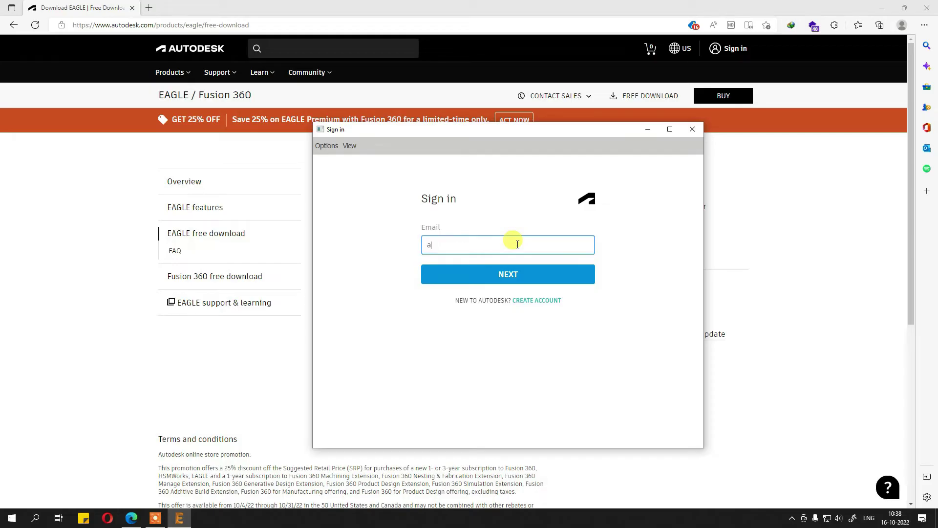
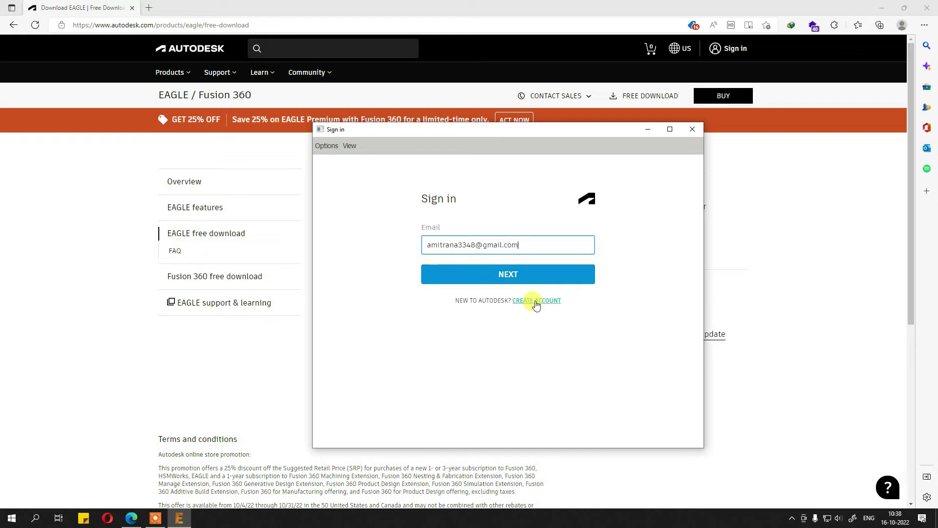
pyautogui.click(526, 276)
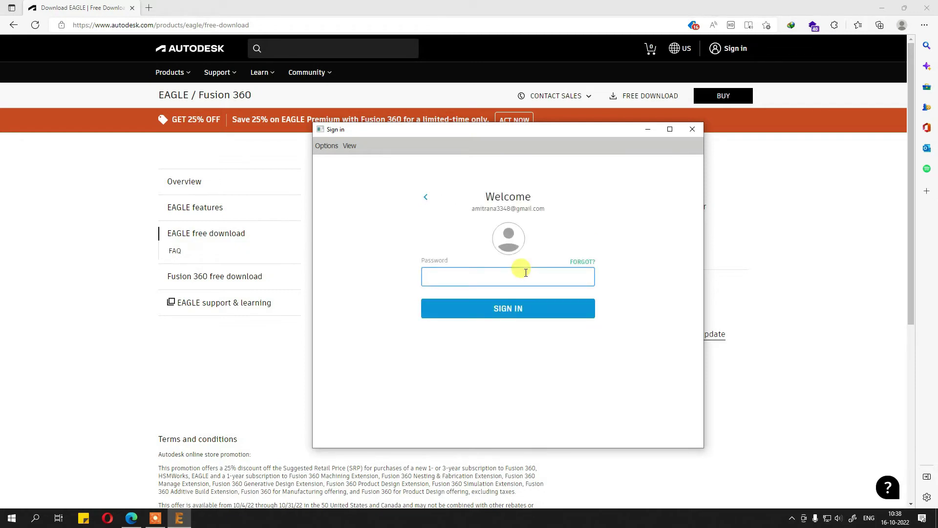
pyautogui.write('••••••••')
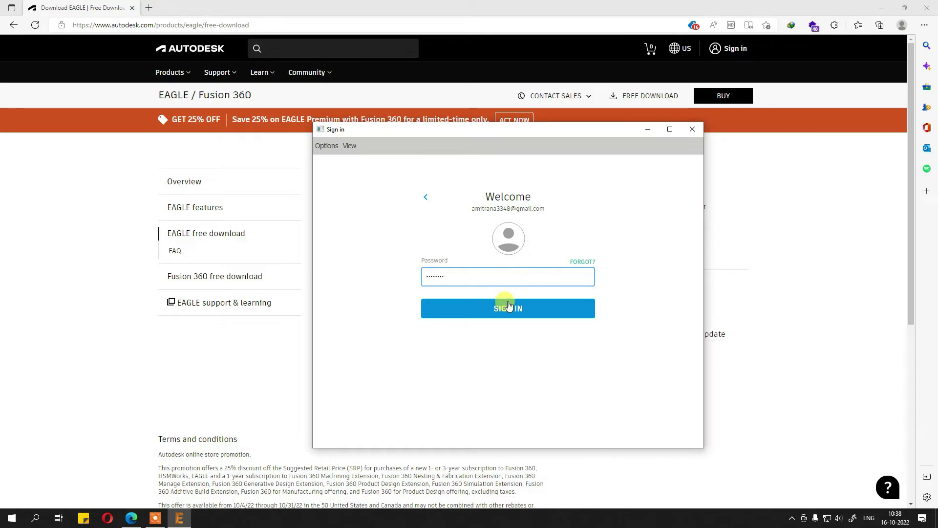
pyautogui.click(508, 307)
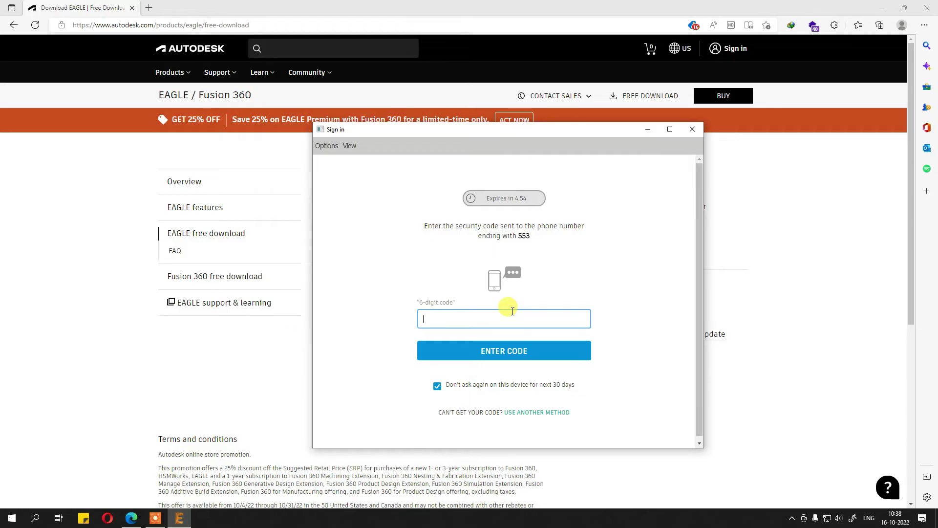
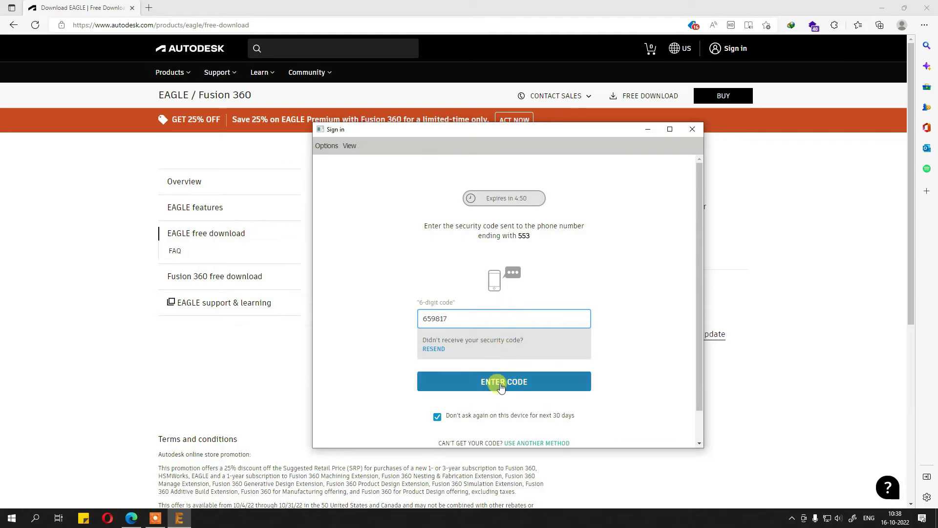
pyautogui.click(501, 383)
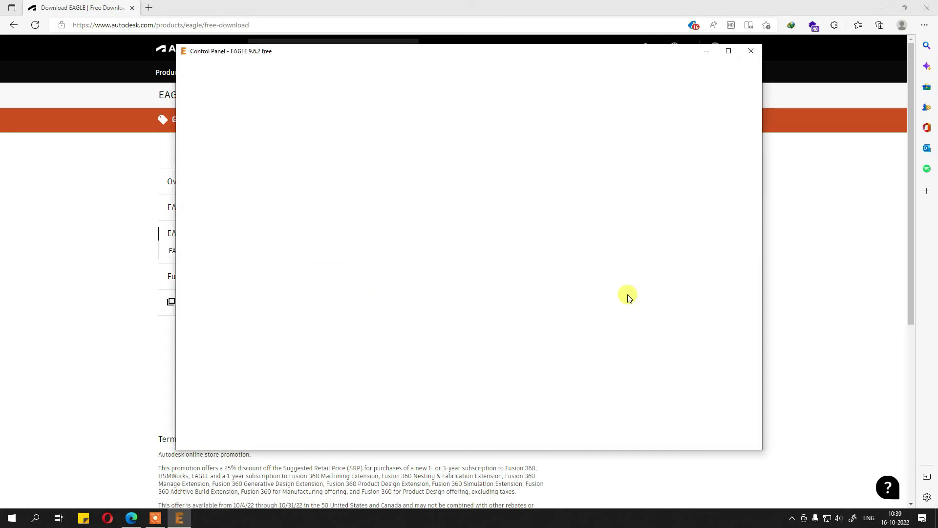
# Maximize the Control Panel and create a new project named 'my firstProject'
pyautogui.click(729, 51)
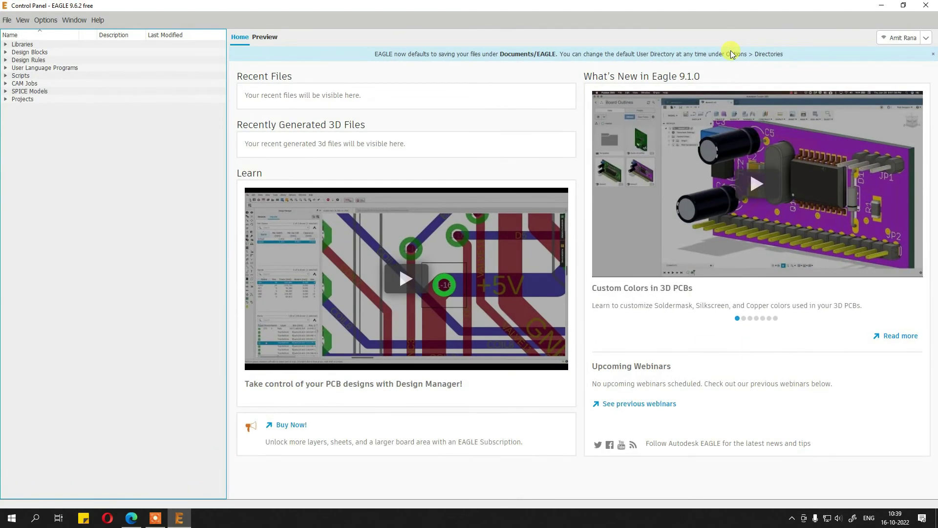
pyautogui.click(7, 19)
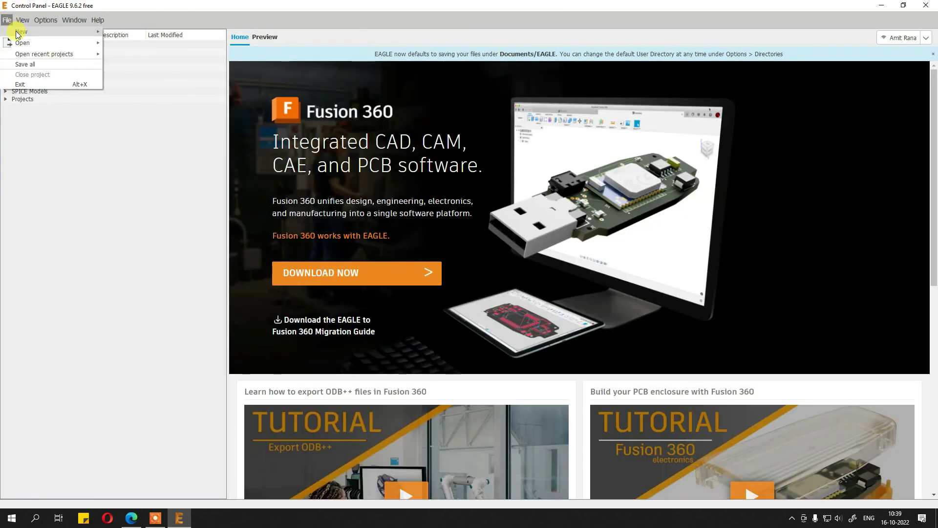
pyautogui.moveTo(17, 33)
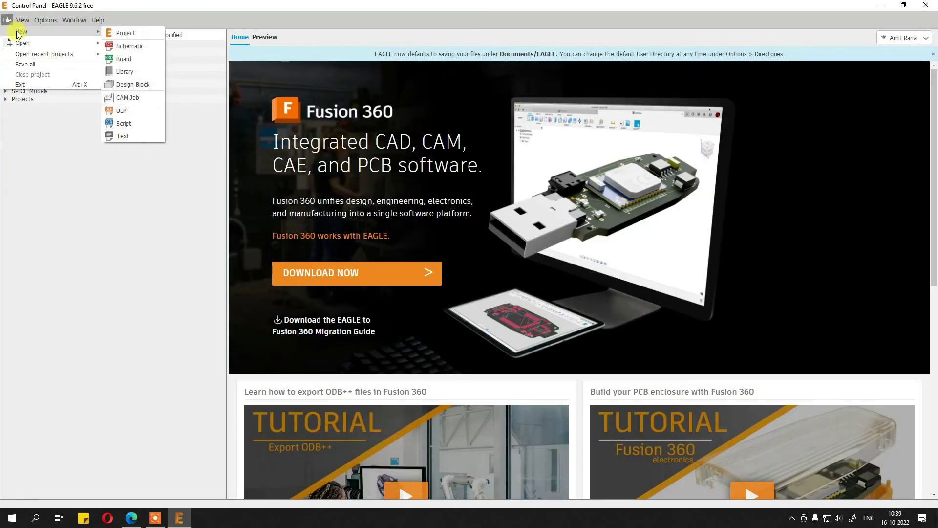
pyautogui.click(122, 34)
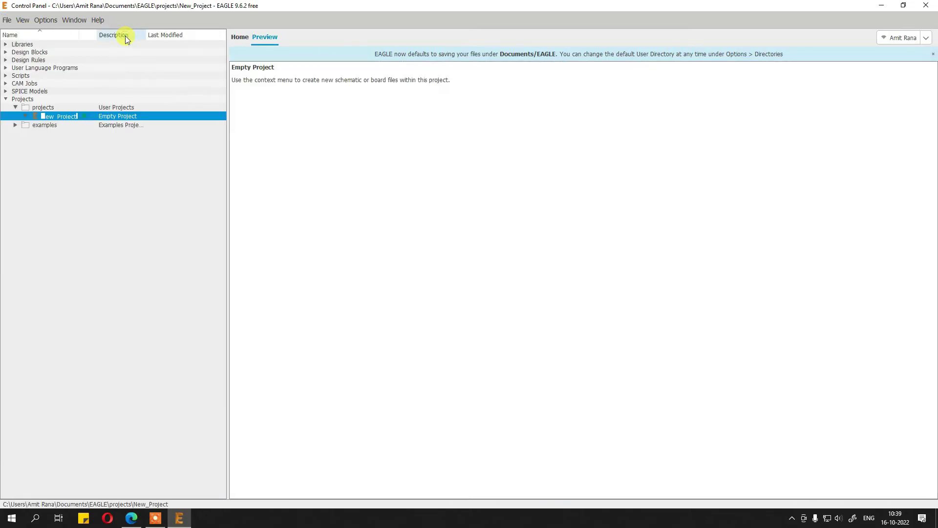
pyautogui.write('my firstProject')
pyautogui.press('Return')
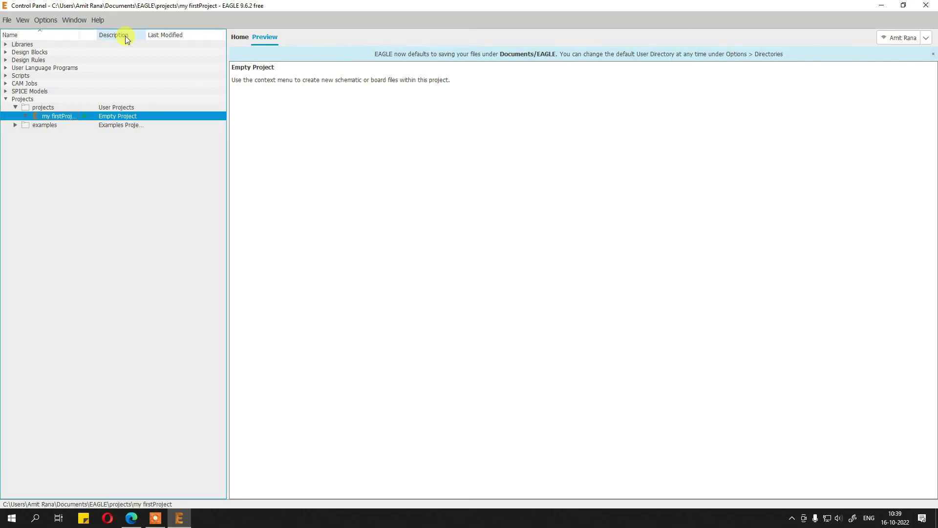
# Add a new schematic to 'my firstProject' and maximize the schematic editor
pyautogui.rightClick(55, 115)
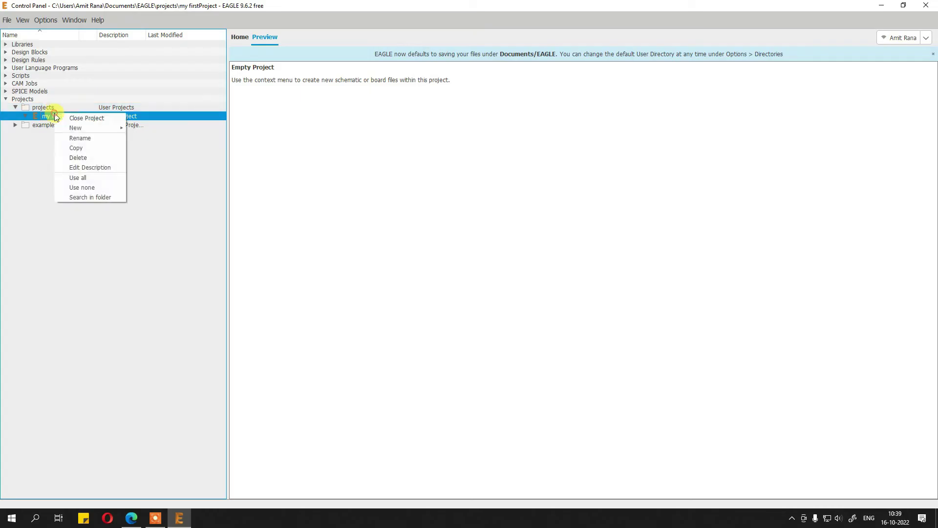
pyautogui.moveTo(85, 129)
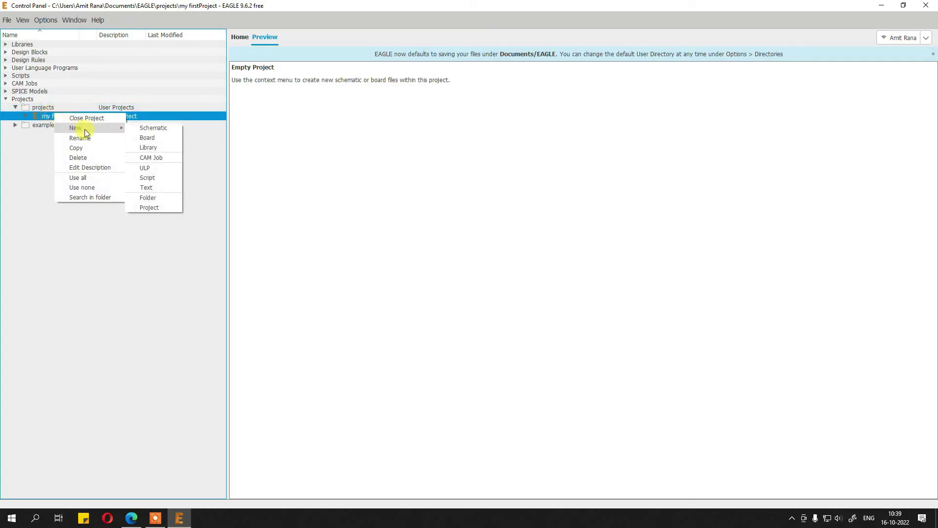
pyautogui.click(147, 128)
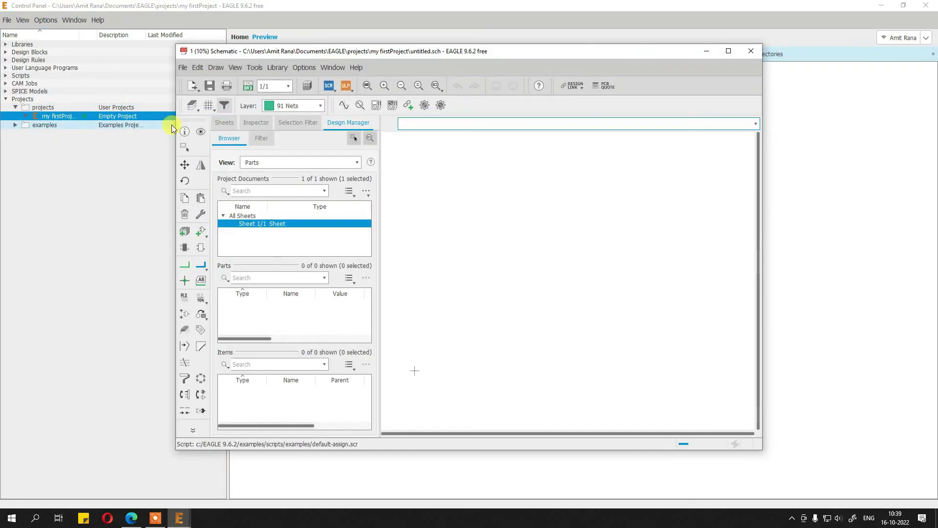
pyautogui.click(730, 50)
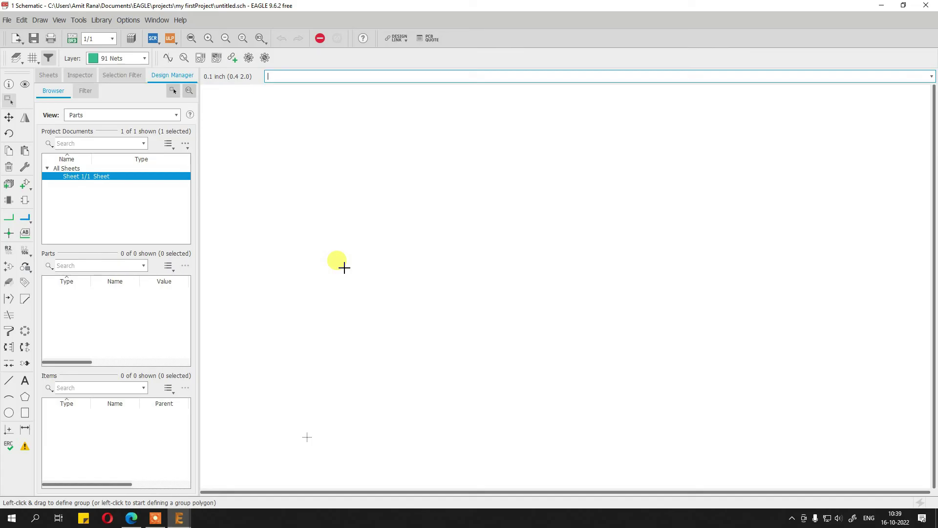
# Start the ADD command to bring up the parts library dialog
pyautogui.write('add')
pyautogui.press('Return')
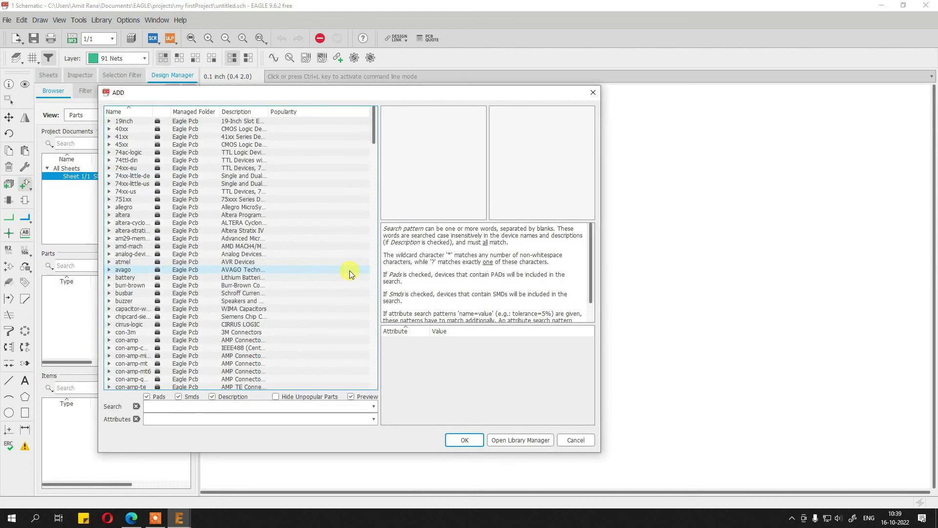
pyautogui.click(120, 145)
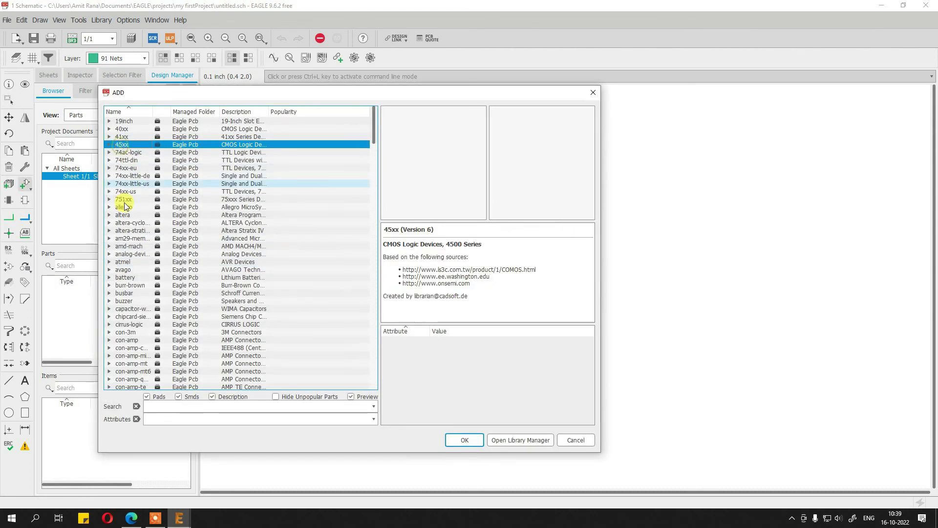
pyautogui.scroll(-3, 122, 245)
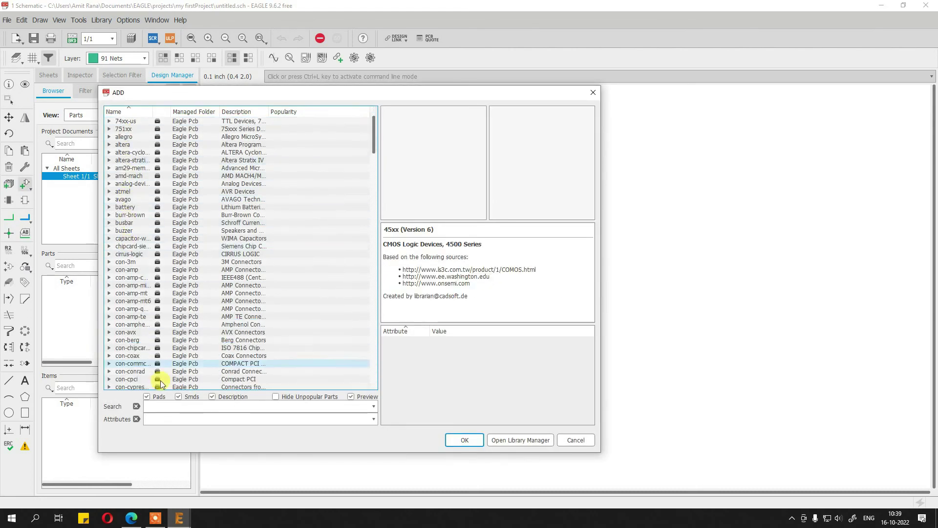
# Search *7805*, choose the TO220H 7805 from linear 78*, and place it as IC1
pyautogui.click(169, 406)
pyautogui.write('*7805')
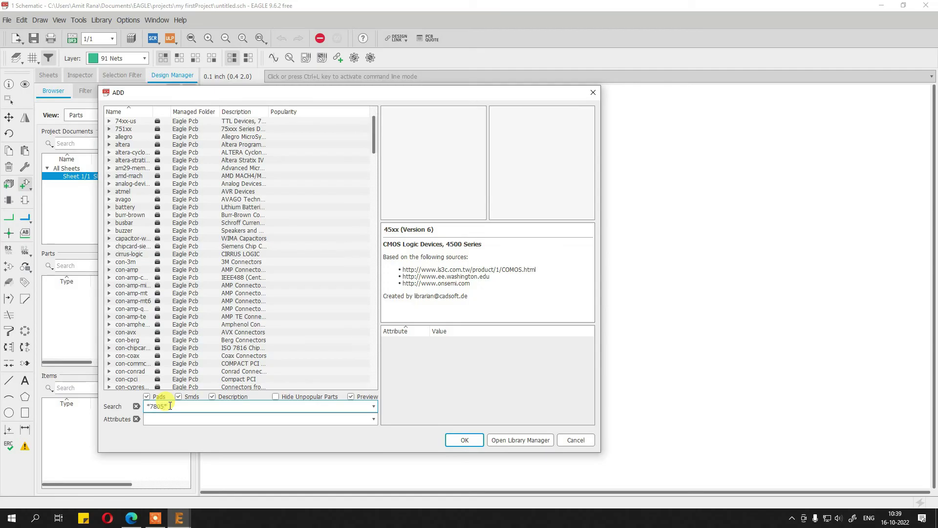
pyautogui.write('*')
pyautogui.press('Return')
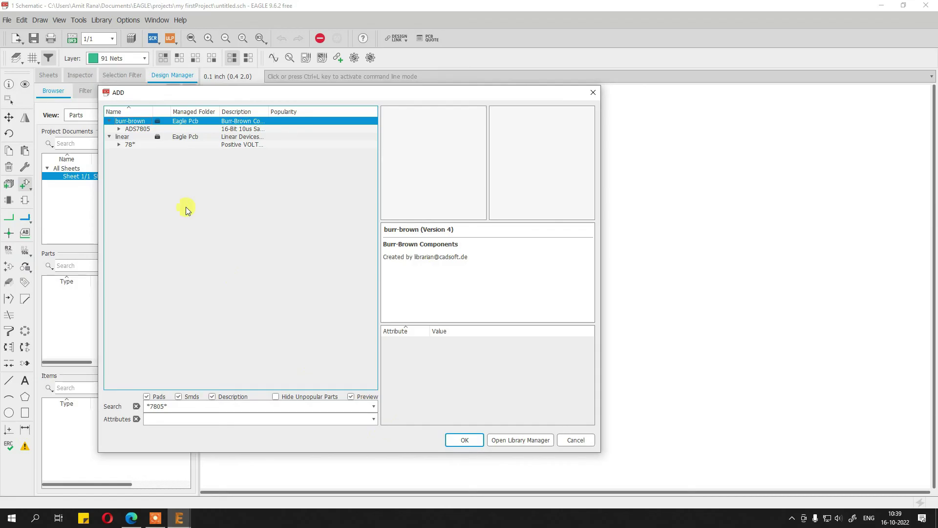
pyautogui.doubleClick(123, 144)
pyautogui.click(136, 137)
pyautogui.moveTo(135, 137); pyautogui.dragTo(137, 214)
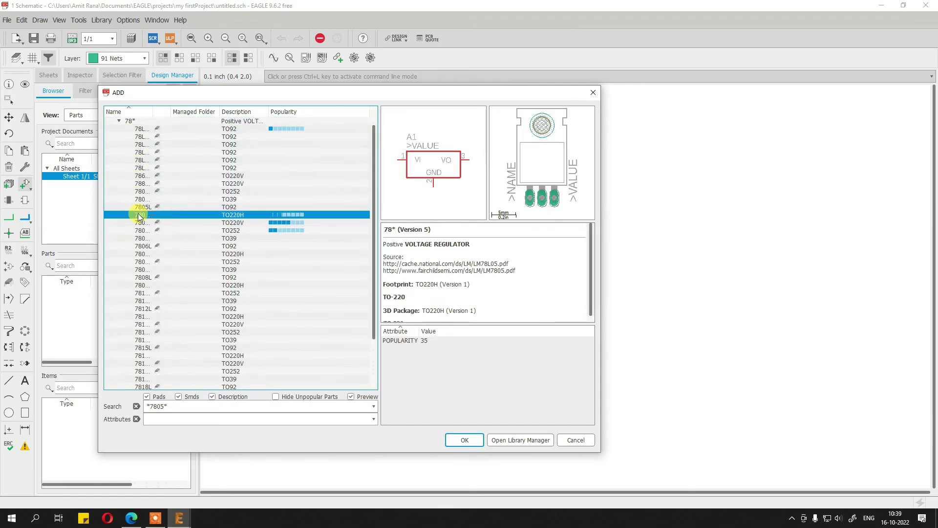
pyautogui.click(465, 440)
pyautogui.click(522, 213)
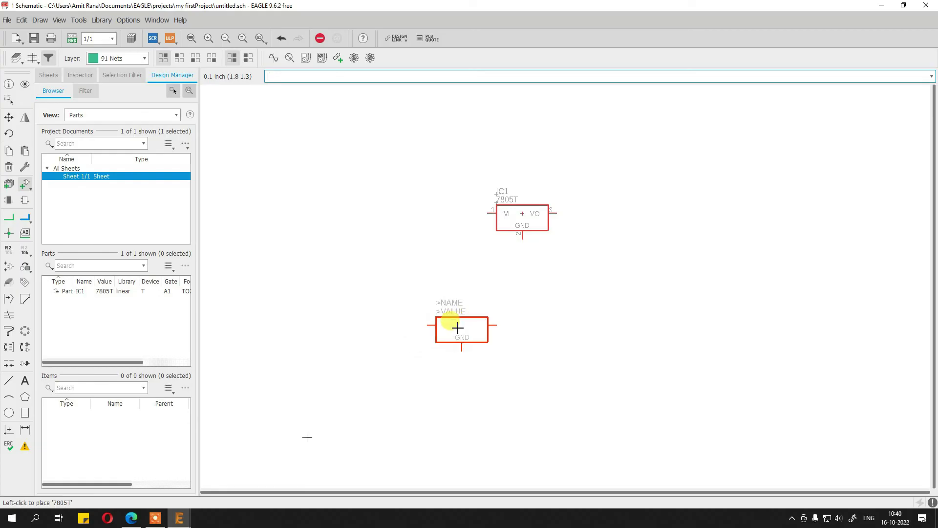
# Discard the floating regulator copy, end ADD, and return to group-selection mode
pyautogui.rightClick(458, 327)
pyautogui.rightClick(458, 327)
pyautogui.rightClick(458, 326)
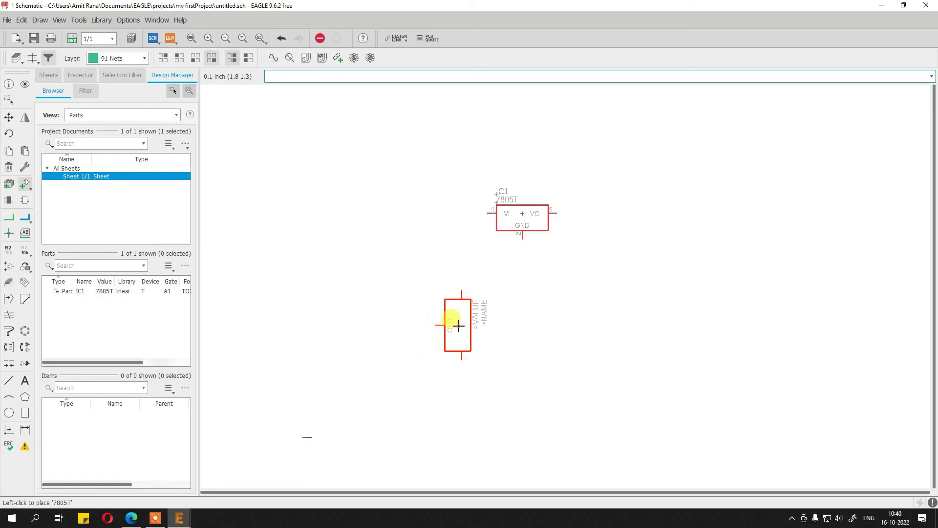
pyautogui.rightClick(459, 326)
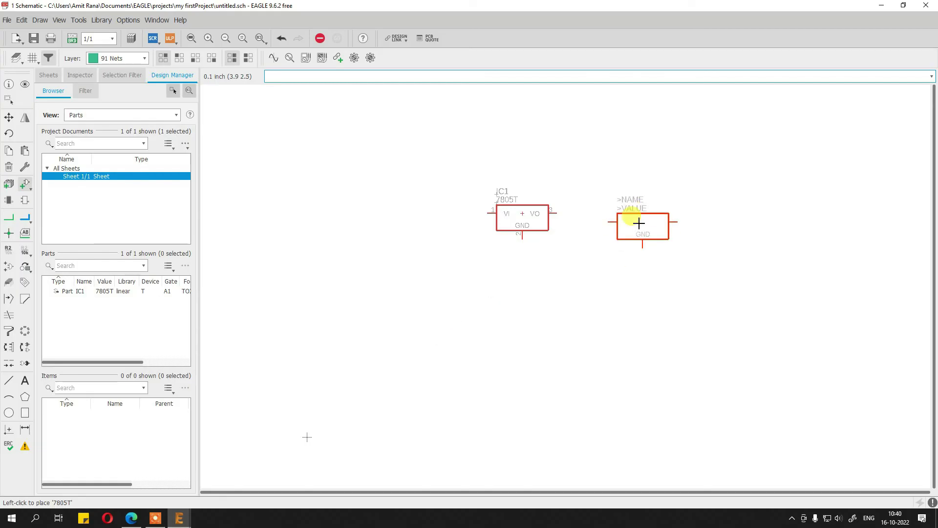
pyautogui.press('Escape')
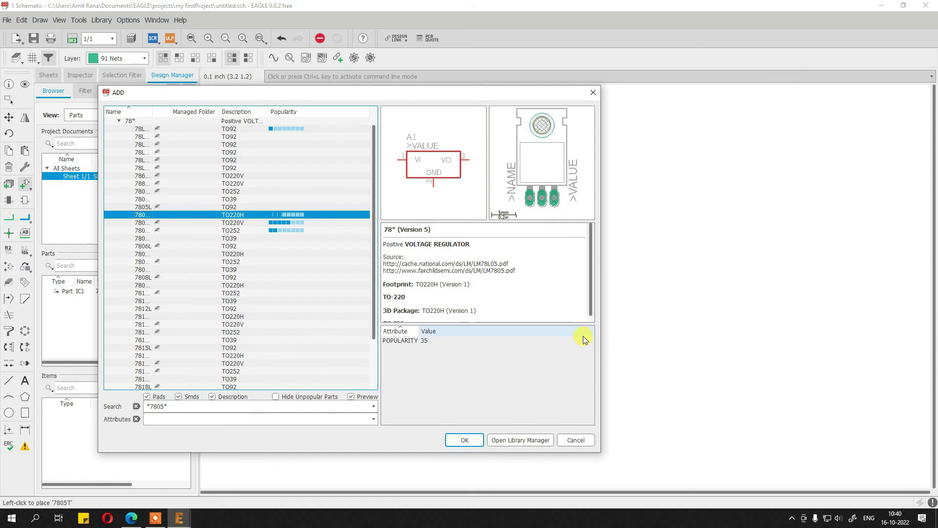
pyautogui.press('Escape')
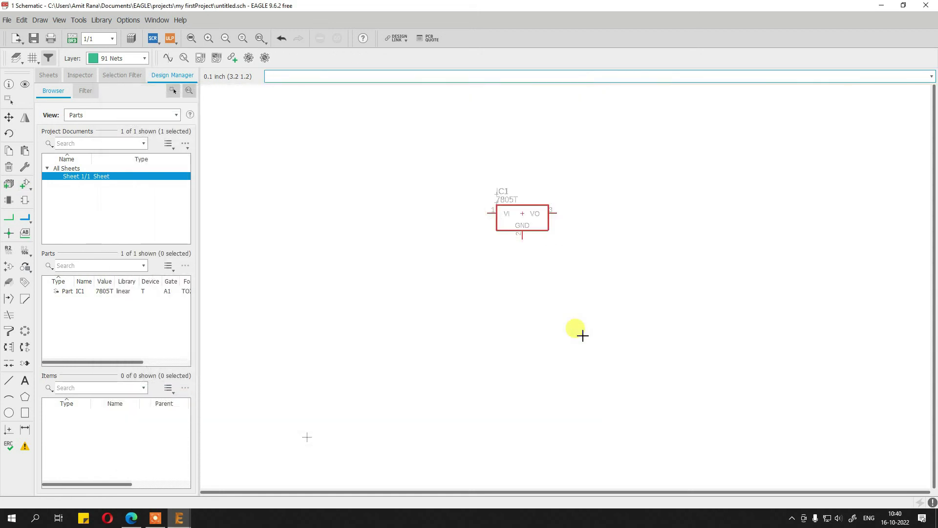
pyautogui.hotkey('ctrl', 'g')
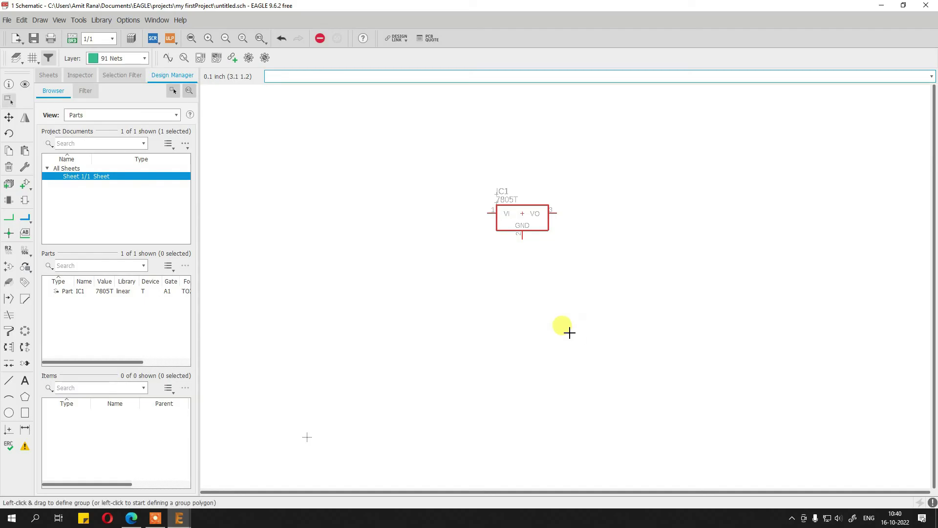